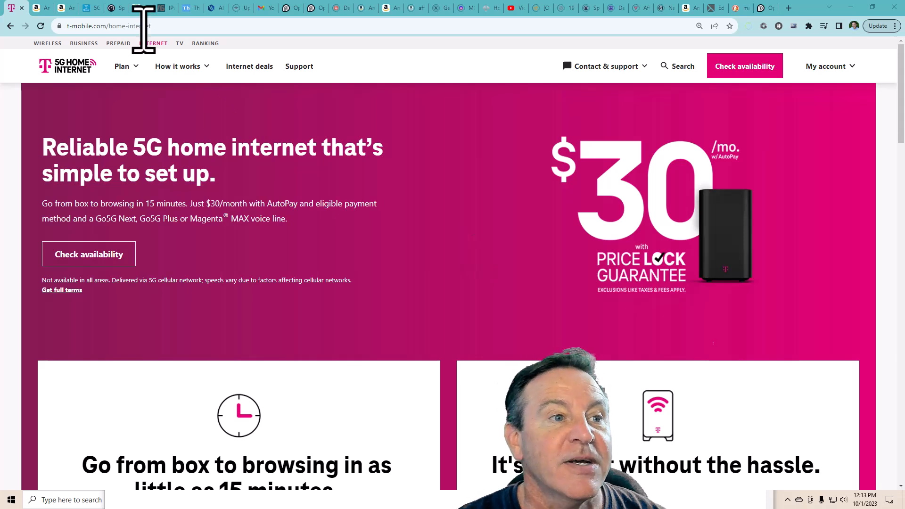
View the Yeacomm router listing, glance at the Waveform MIMO antenna kit, then return to the router
{"action": "left_click", "coordinate": [36, 8]}
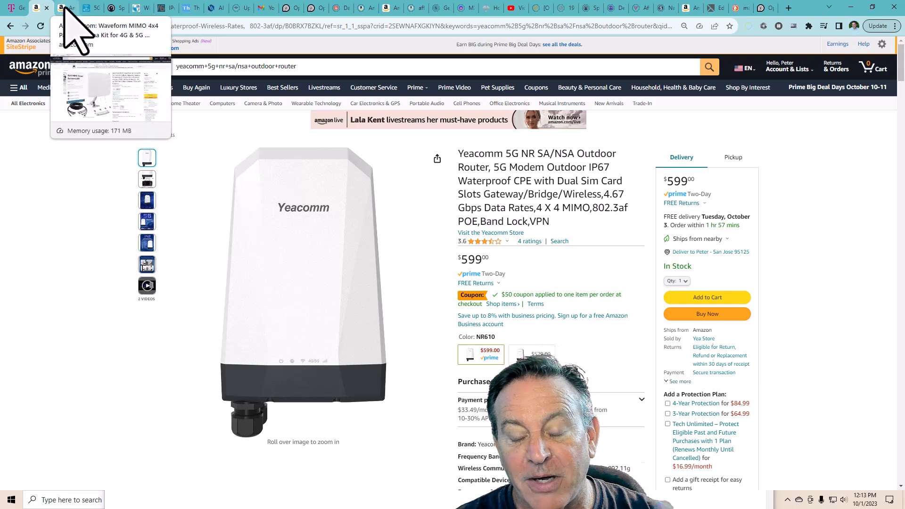
{"action": "left_click", "coordinate": [64, 8]}
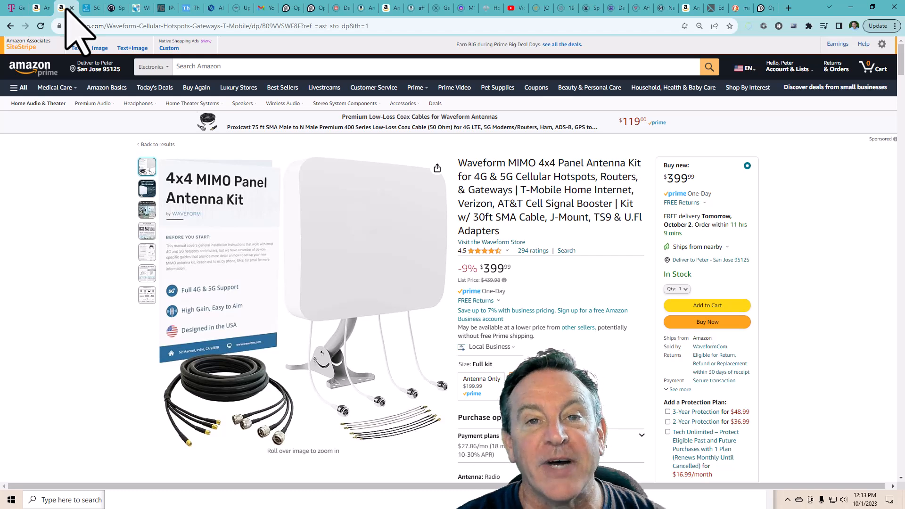
{"action": "left_click", "coordinate": [41, 8]}
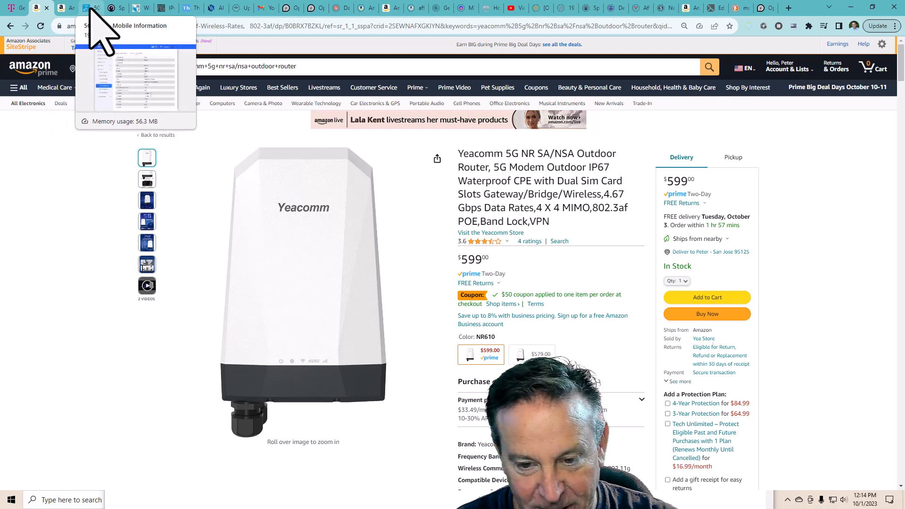
In the router admin, reach Mobile Network advanced settings showing cell lock and NR/LTE/WCDMA band lists
{"action": "left_click", "coordinate": [90, 8]}
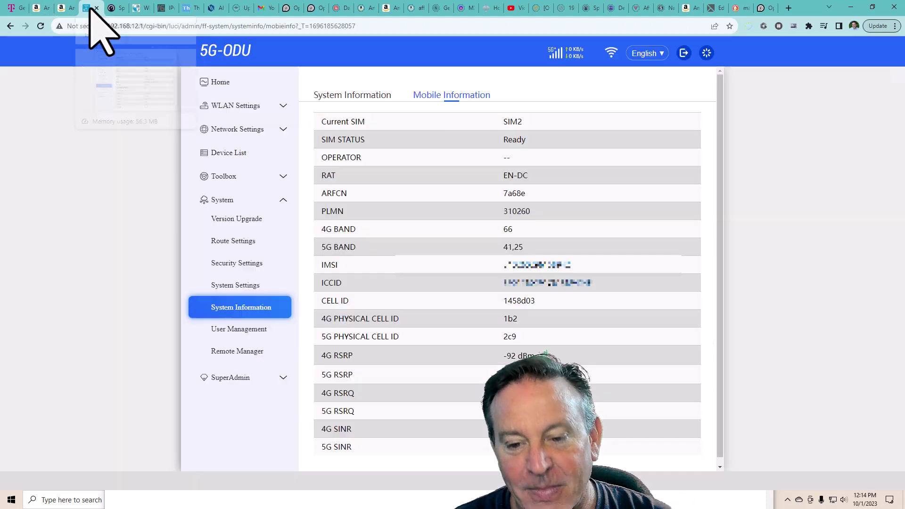
{"action": "left_click", "coordinate": [221, 82]}
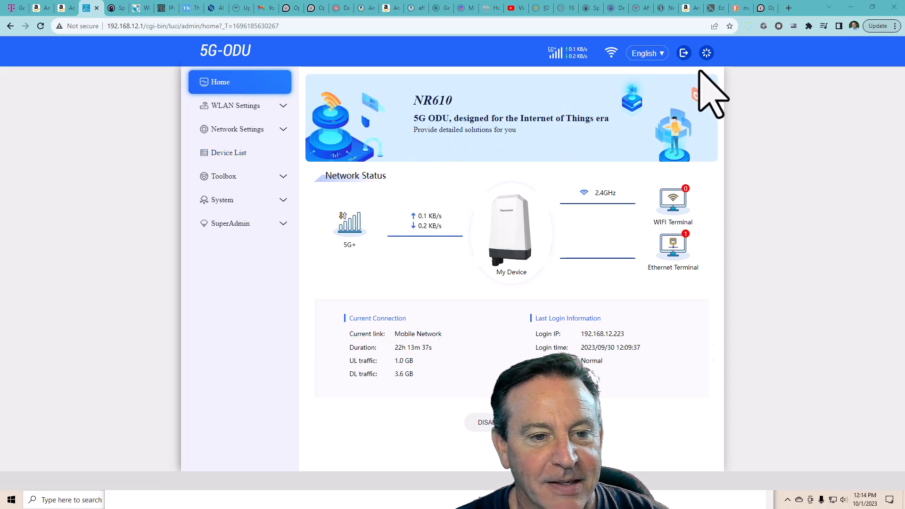
{"action": "left_click", "coordinate": [248, 130]}
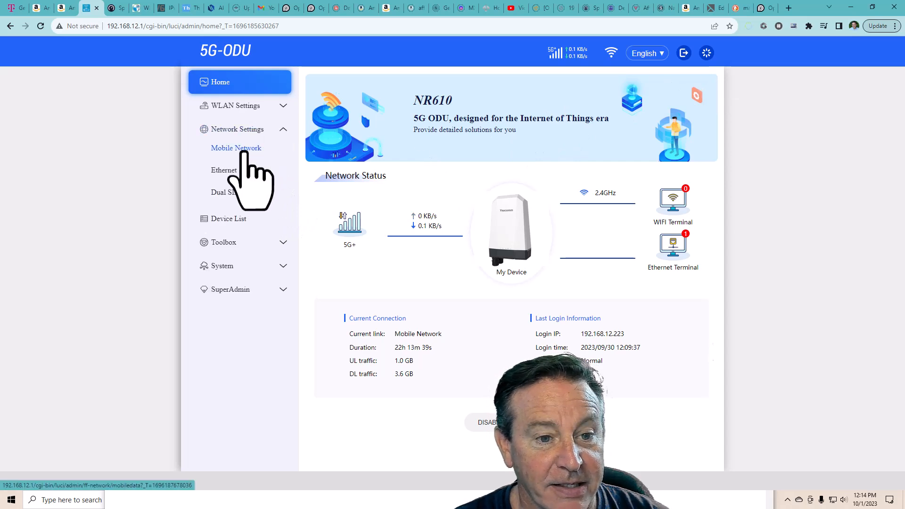
{"action": "left_click", "coordinate": [245, 151]}
{"action": "left_click", "coordinate": [488, 103]}
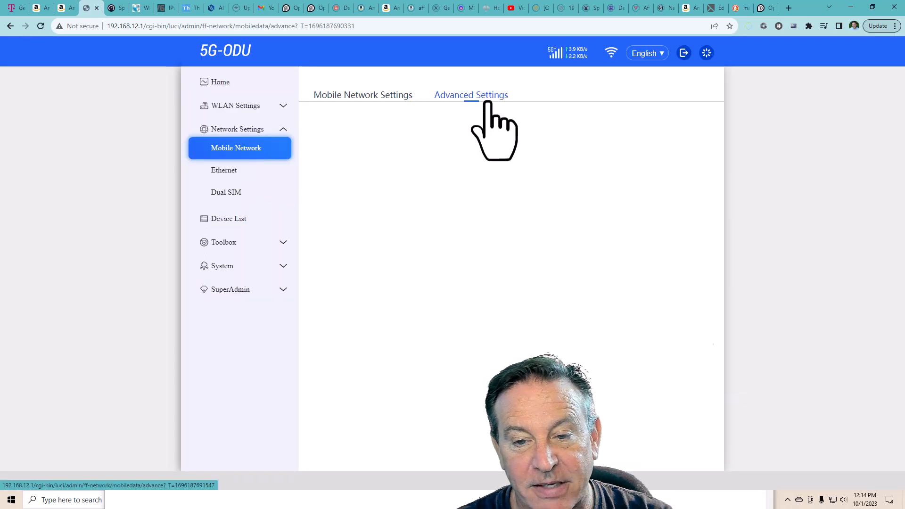
{"action": "scroll", "coordinate": [505, 178], "scroll_direction": "down", "scroll_amount": 3}
{"action": "scroll", "coordinate": [531, 186], "scroll_direction": "down", "scroll_amount": 3}
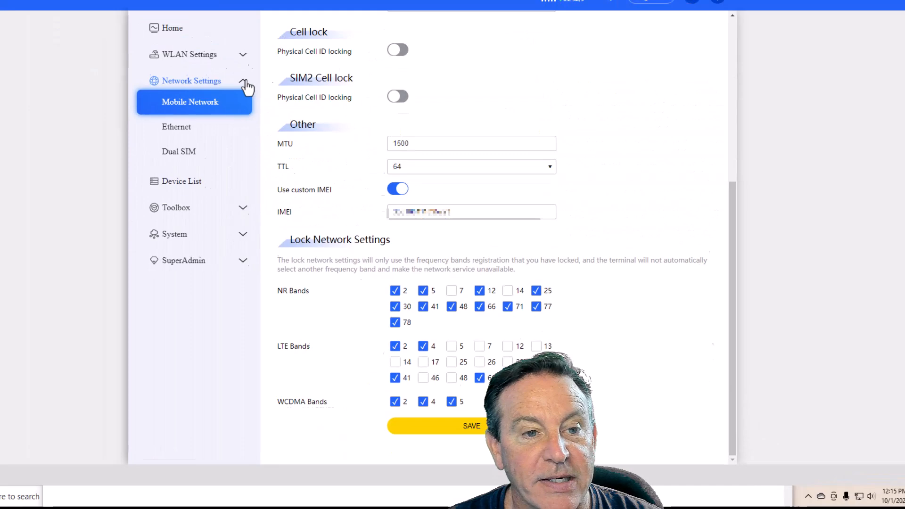
Show System Information's Mobile Information: SIM2 on EN-DC, 5G bands 41,25, RSRP -80 dBm, SINR 26 dB
{"action": "left_click", "coordinate": [234, 269]}
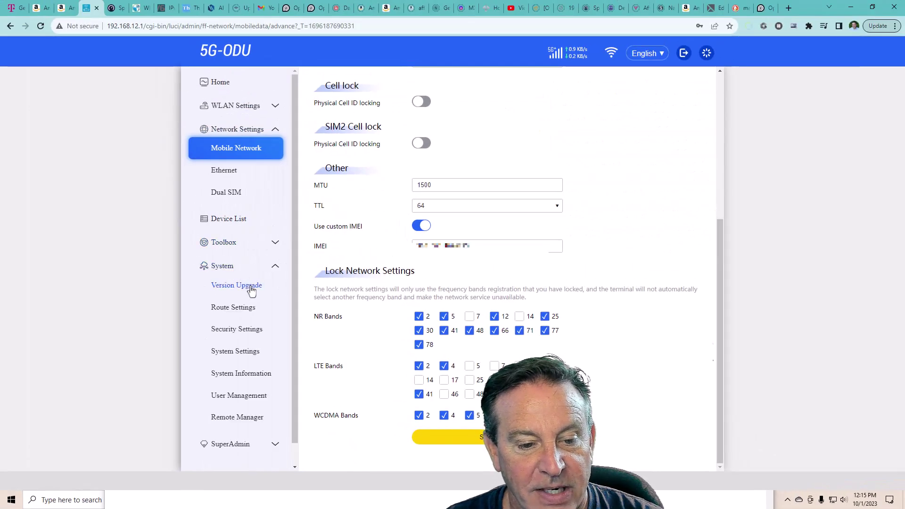
{"action": "left_click", "coordinate": [251, 375]}
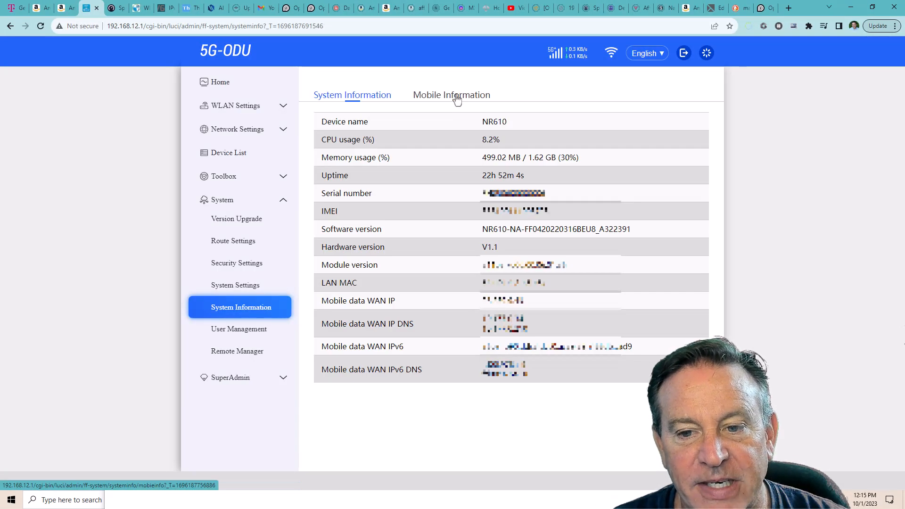
{"action": "left_click", "coordinate": [456, 99]}
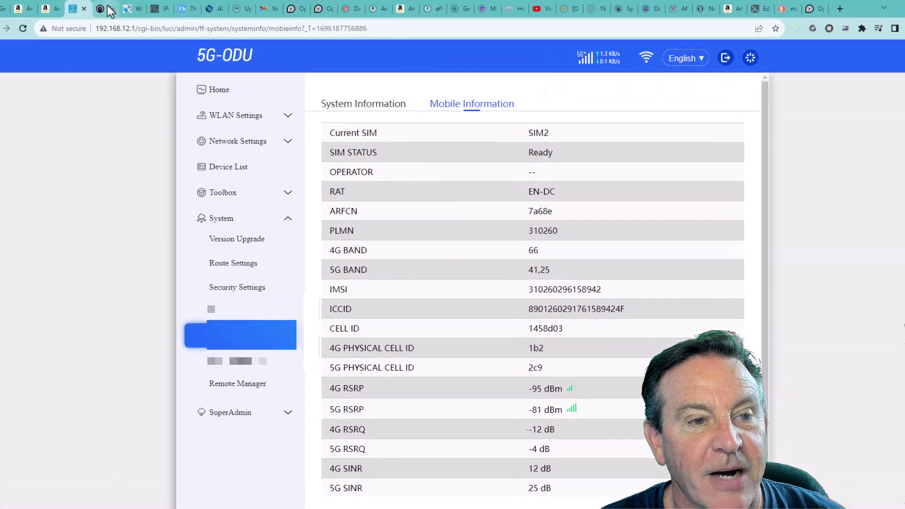
Start a Speedtest run against the Dish Wireless San Jose server
{"action": "left_click", "coordinate": [112, 8]}
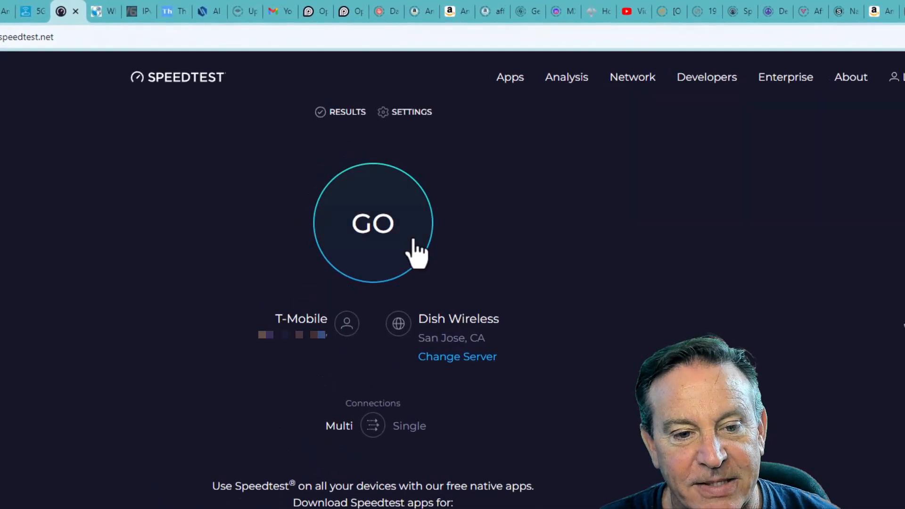
{"action": "left_click", "coordinate": [375, 230]}
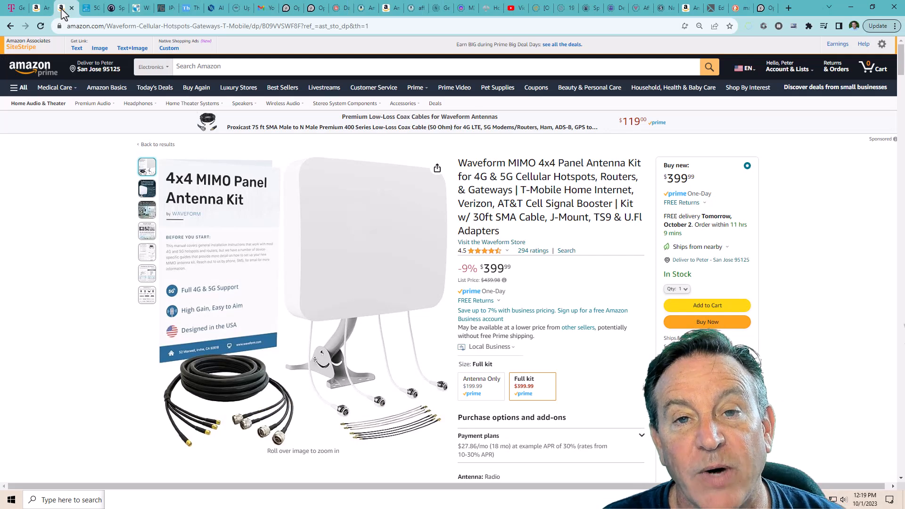
Review the Yeacomm NR610 listing, then check WhatIsMyIPAddress showing IPv6 not detected
{"action": "left_click", "coordinate": [41, 9]}
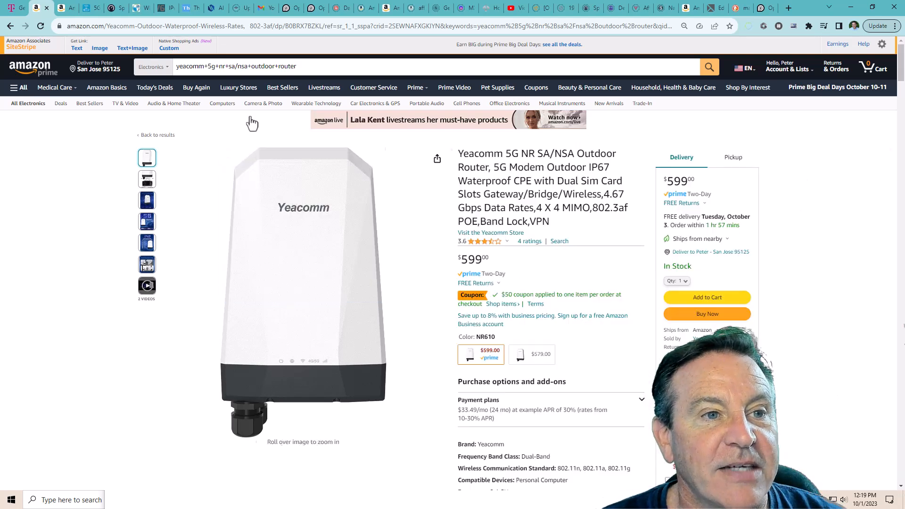
{"action": "left_click", "coordinate": [144, 9]}
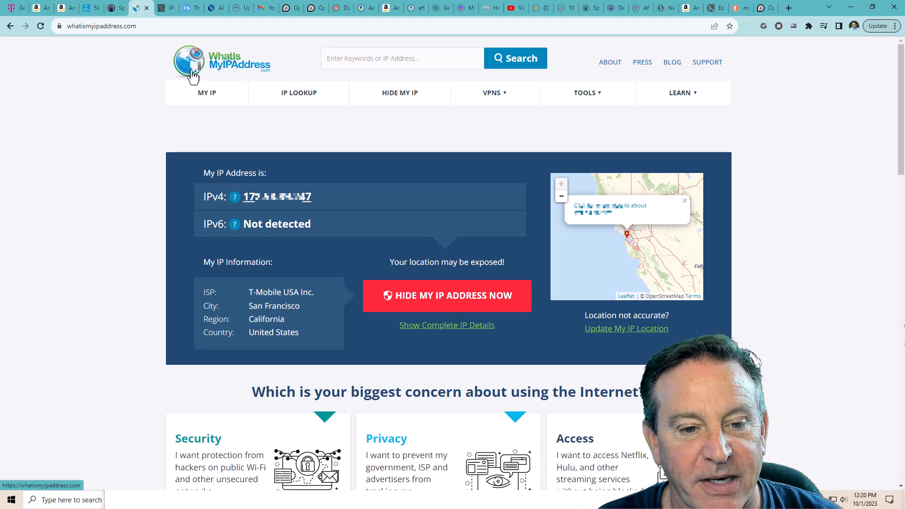
Return to the router admin's home status overview with the mobile link details
{"action": "left_click", "coordinate": [92, 9]}
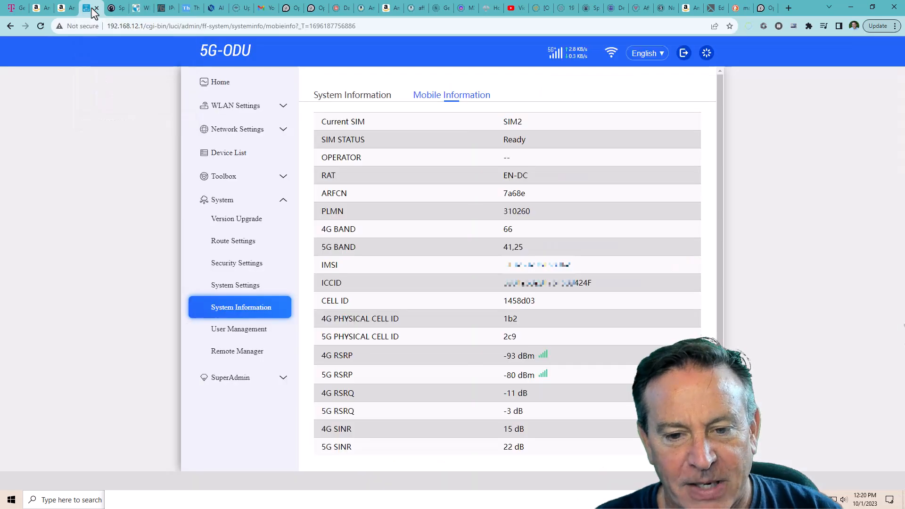
{"action": "left_click", "coordinate": [228, 88]}
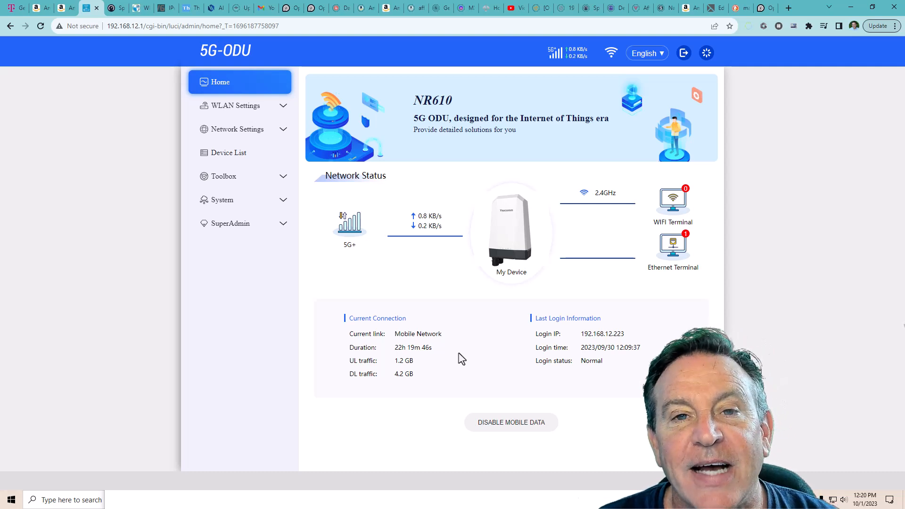
Set the router's mobile Networking Mode to SA instead of NSA
{"action": "left_click", "coordinate": [238, 130]}
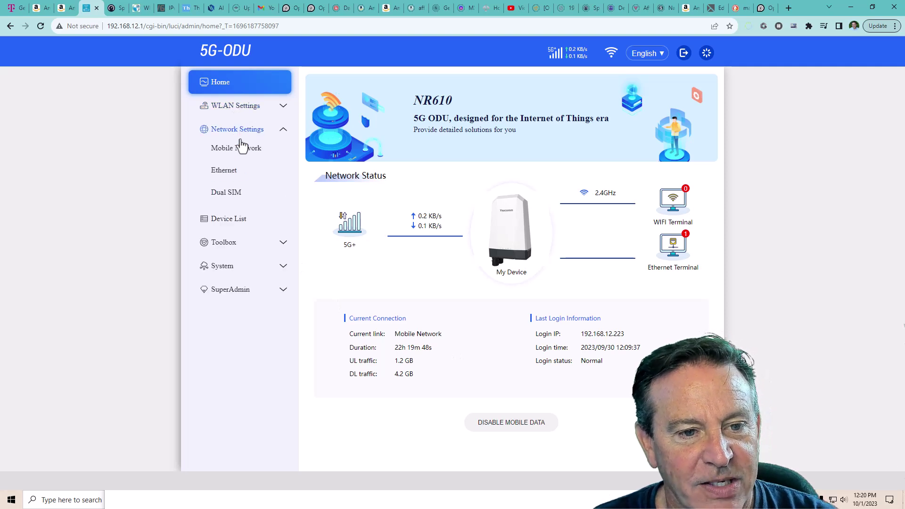
{"action": "left_click", "coordinate": [239, 151]}
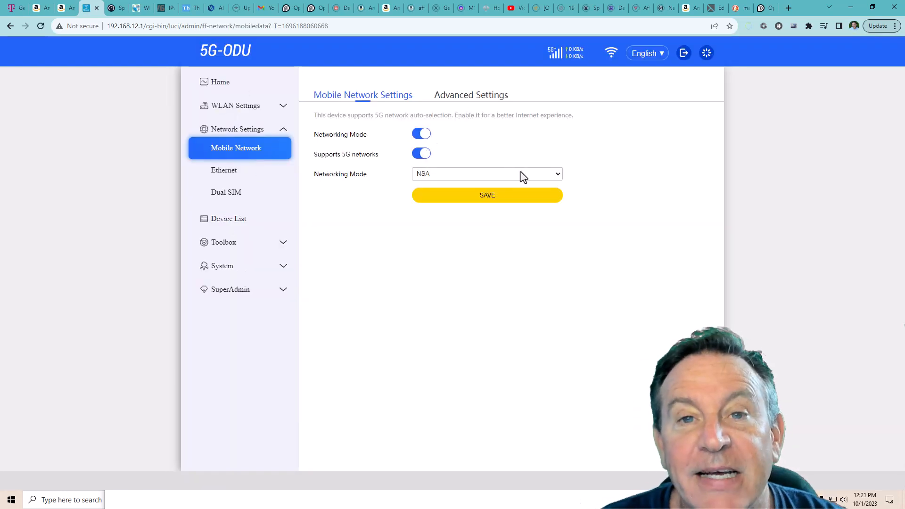
{"action": "left_click", "coordinate": [520, 174]}
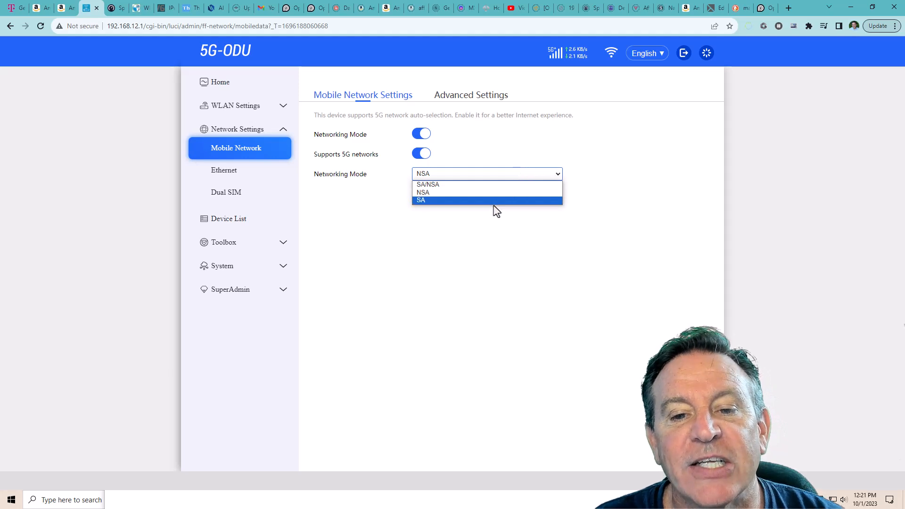
{"action": "left_click", "coordinate": [494, 203]}
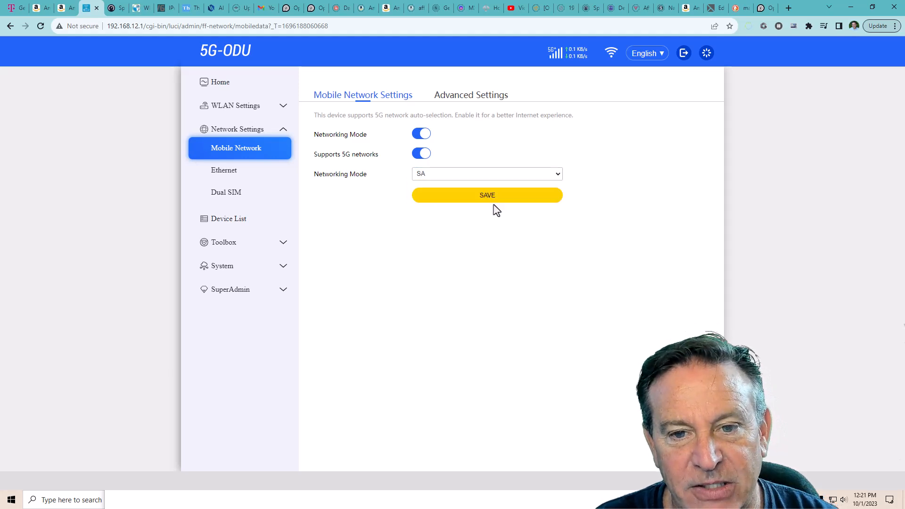
Save the SA mode and apply the unapplied changes to the router configuration
{"action": "left_click", "coordinate": [499, 203]}
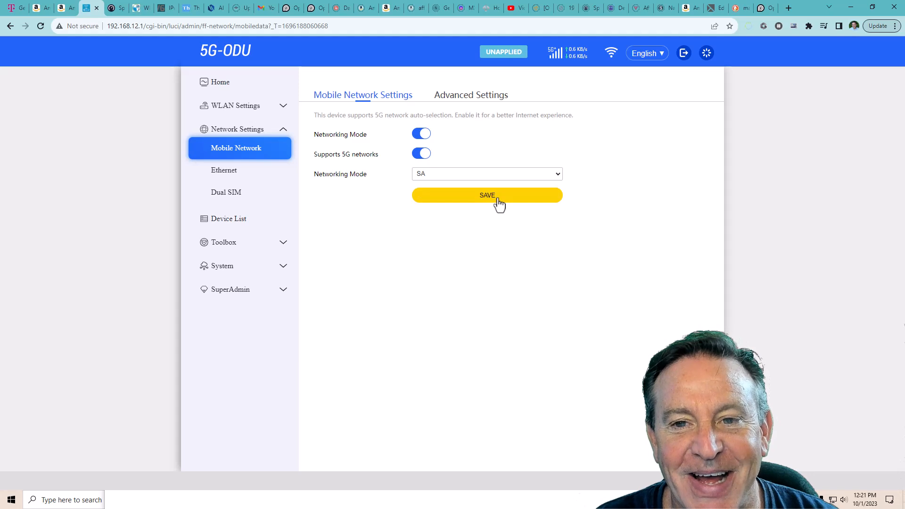
{"action": "left_click", "coordinate": [504, 57]}
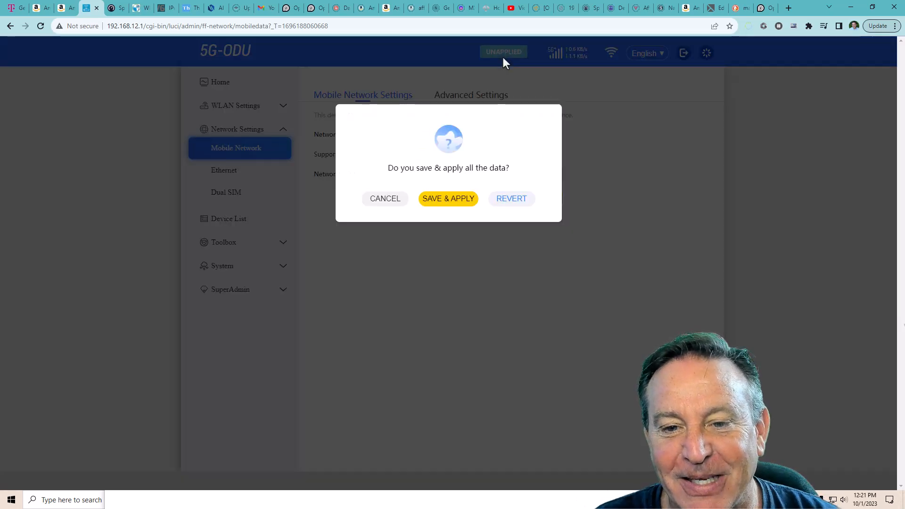
{"action": "left_click", "coordinate": [452, 199]}
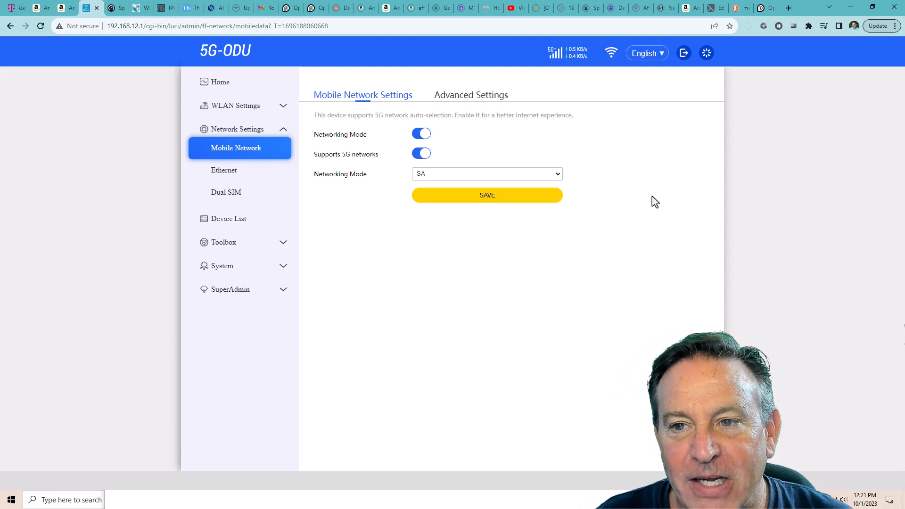
Reload WhatIsMyIPAddress so it detects an IPv6 address alongside IPv4
{"action": "left_click", "coordinate": [138, 8]}
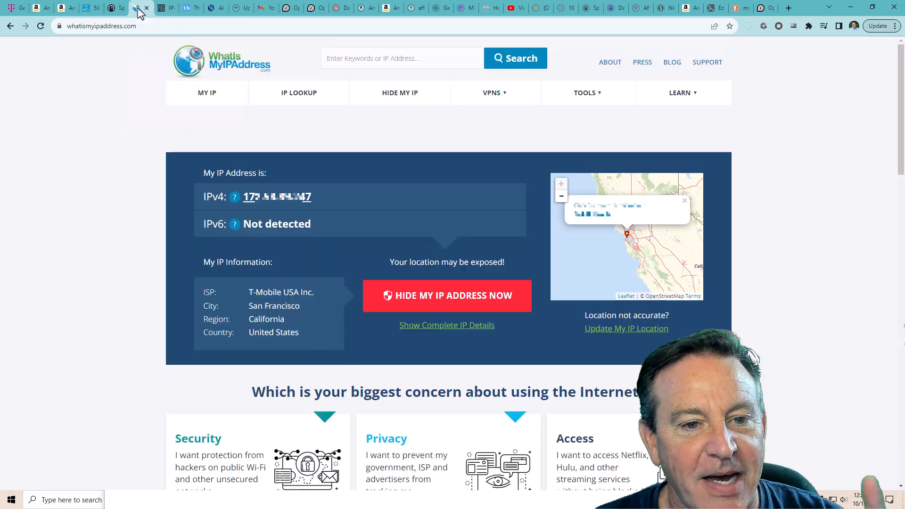
{"action": "left_click", "coordinate": [255, 26]}
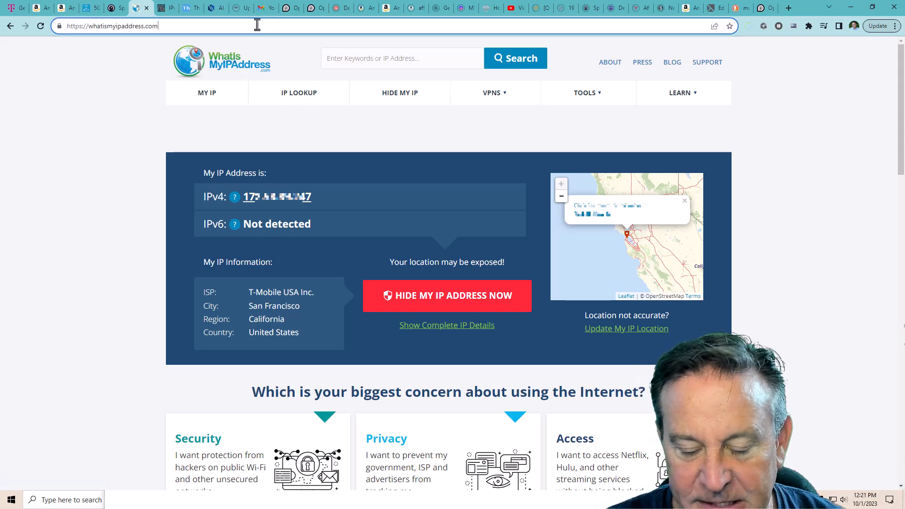
{"action": "key", "text": "Return"}
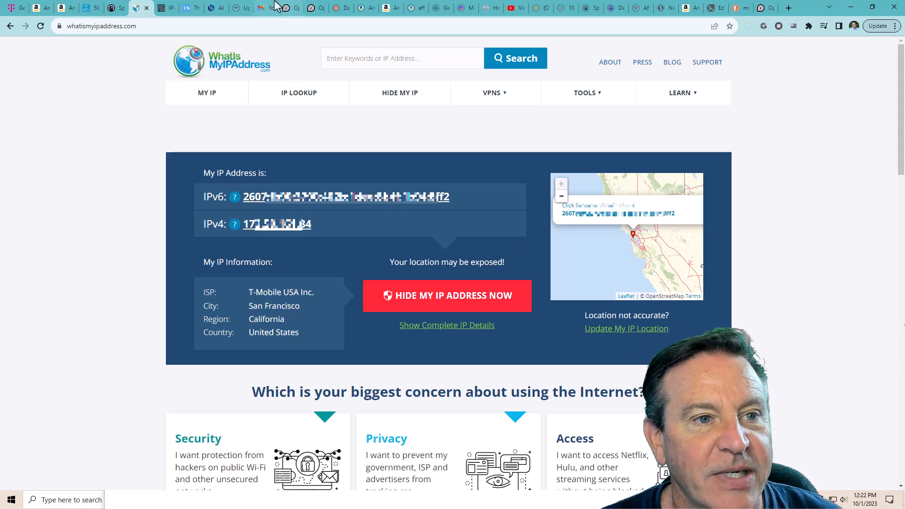
Rerun the IPv6 Systems test, now rating the connection IPv6 Ready at 100%
{"action": "left_click", "coordinate": [164, 8]}
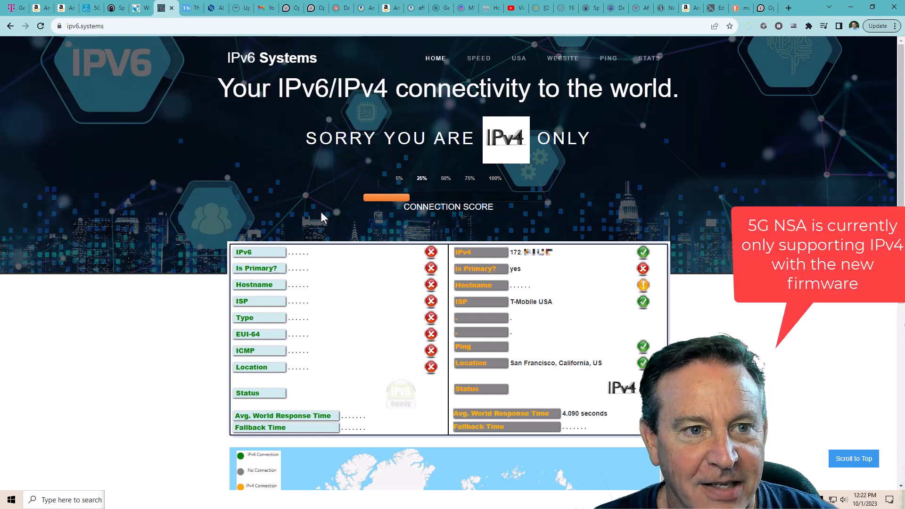
{"action": "left_click", "coordinate": [230, 26]}
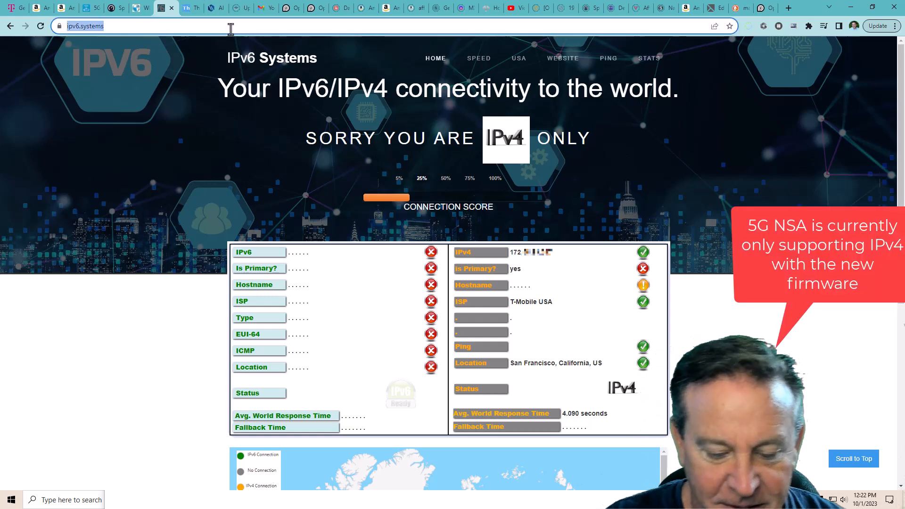
{"action": "key", "text": "Return"}
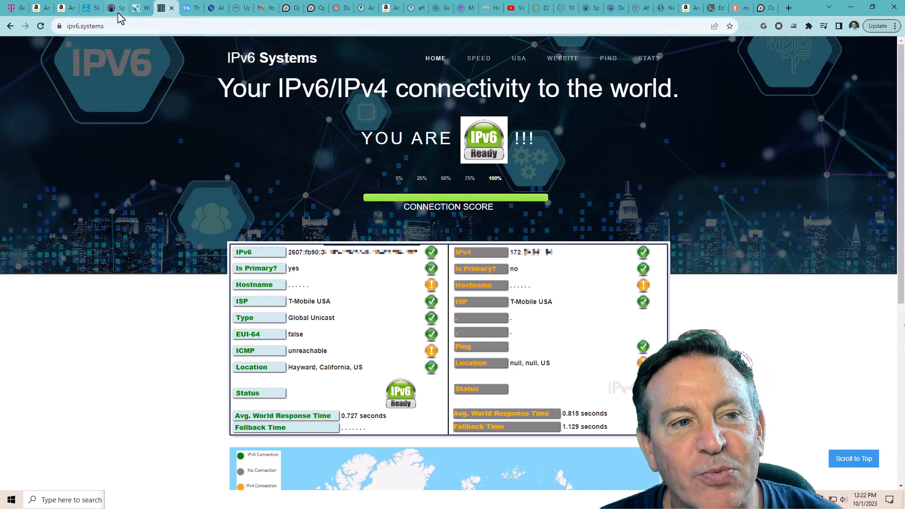
Dismiss the Speedtest for Windows popup and start a new speed test
{"action": "left_click", "coordinate": [117, 9]}
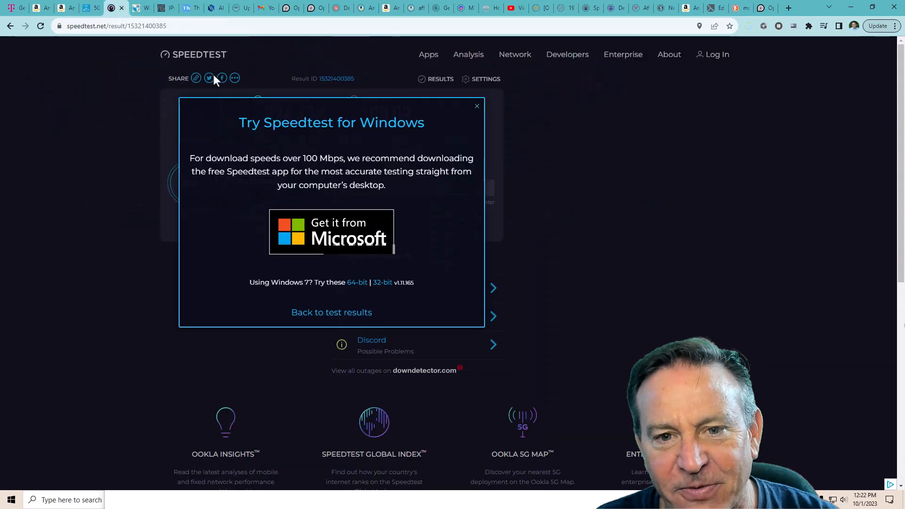
{"action": "left_click", "coordinate": [477, 107]}
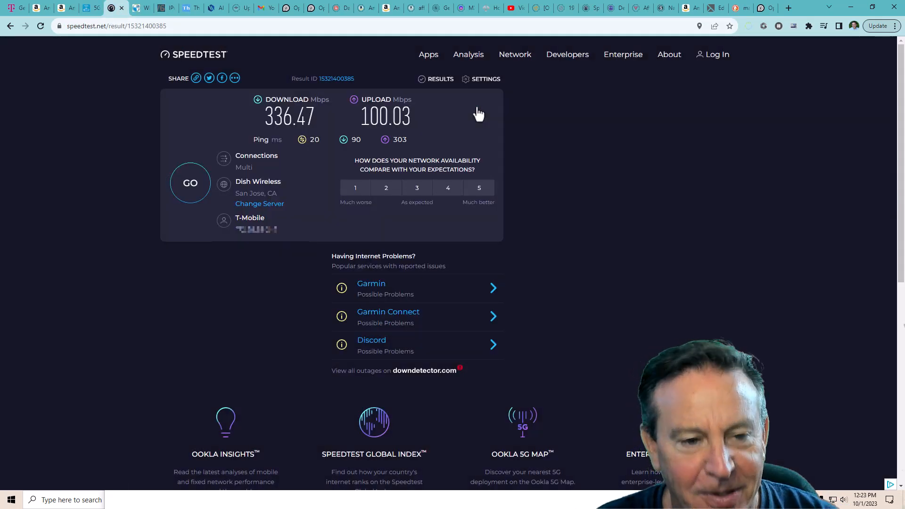
{"action": "left_click", "coordinate": [187, 192]}
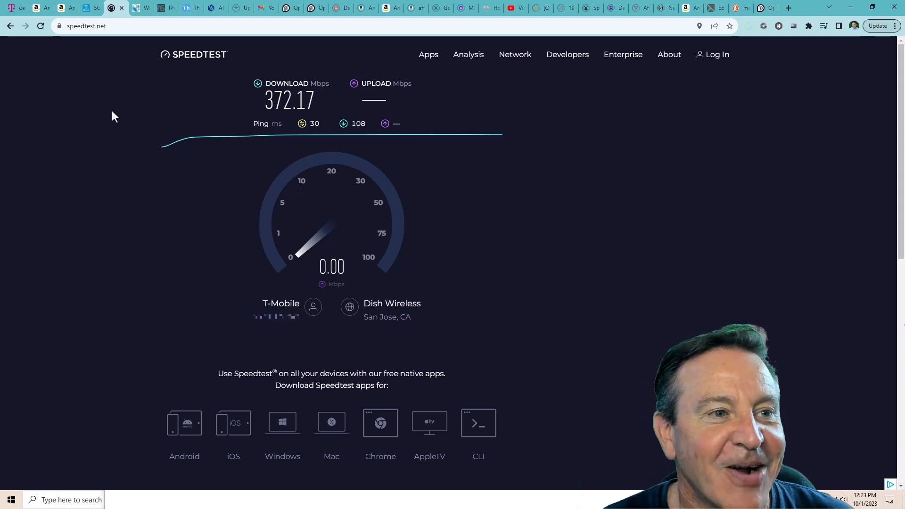
Visit the router's System Settings page, then return to the Yeacomm Amazon listing
{"action": "left_click", "coordinate": [92, 13]}
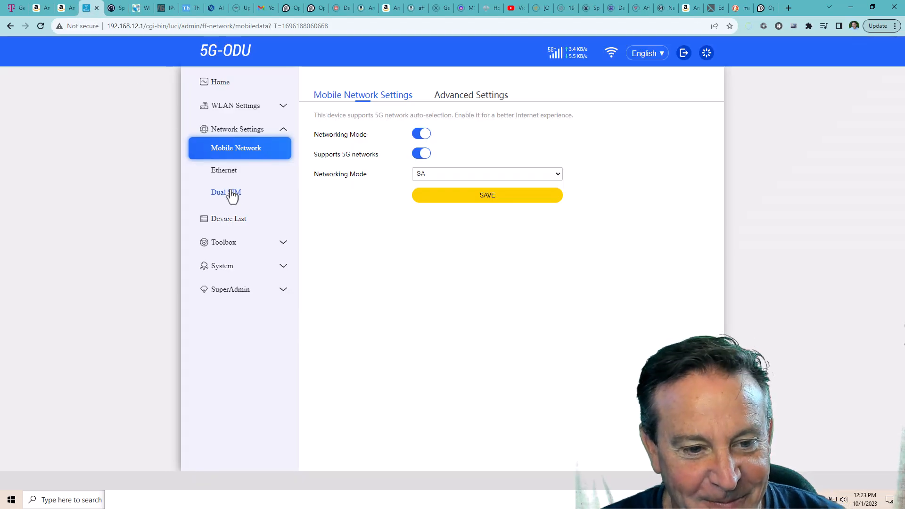
{"action": "left_click", "coordinate": [240, 267]}
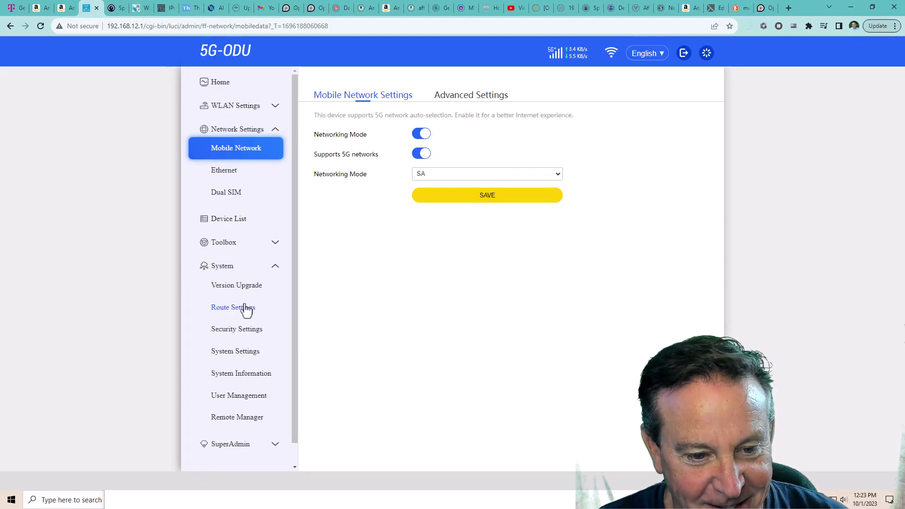
{"action": "left_click", "coordinate": [251, 375]}
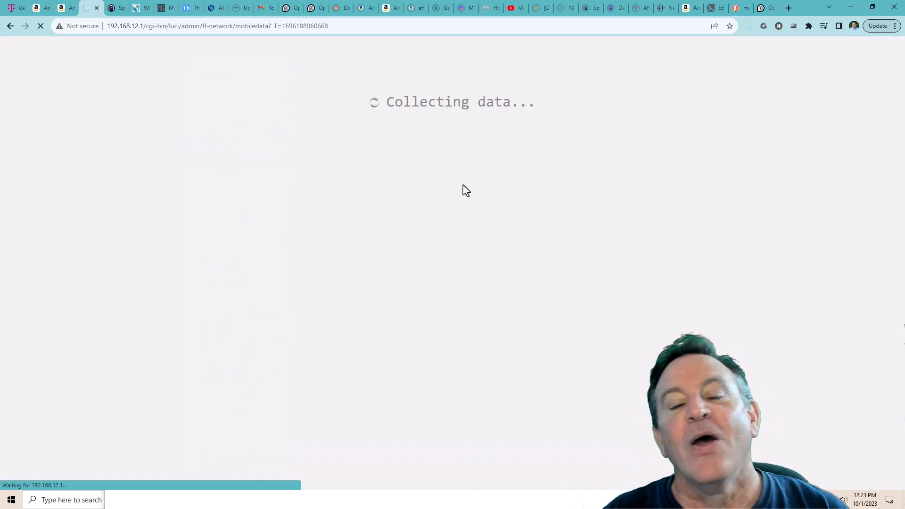
{"action": "left_click", "coordinate": [41, 8]}
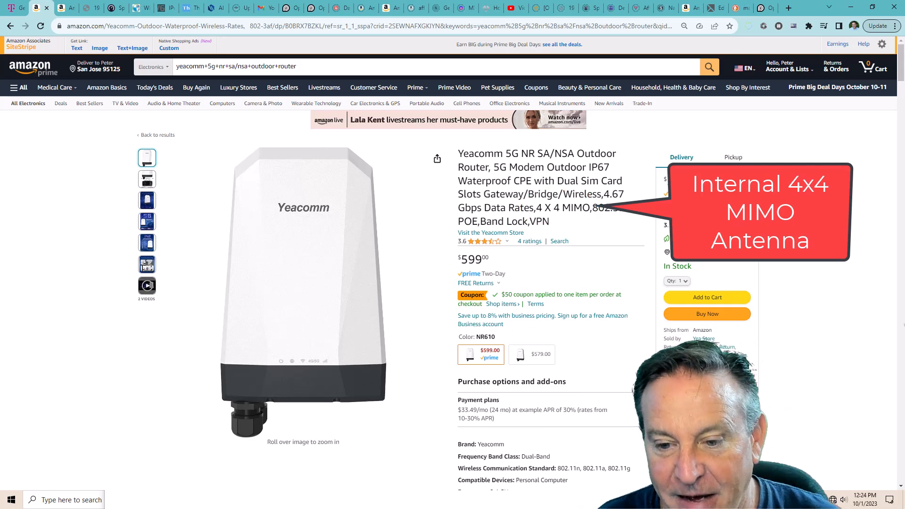
{"action": "scroll", "coordinate": [584, 344], "scroll_direction": "down", "scroll_amount": 3}
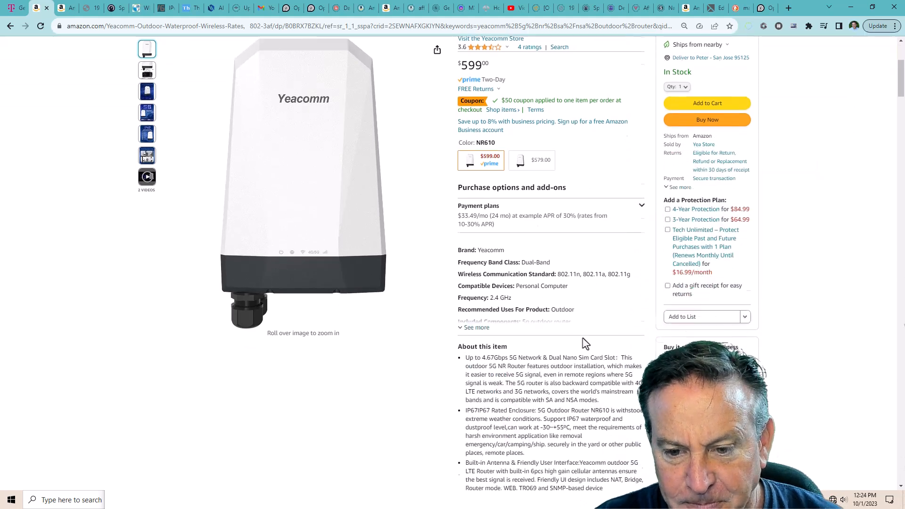
{"action": "scroll", "coordinate": [584, 344], "scroll_direction": "down", "scroll_amount": 1}
{"action": "scroll", "coordinate": [584, 344], "scroll_direction": "down", "scroll_amount": 1}
Expand 'See more' to reveal the NR610's full product details
{"action": "left_click", "coordinate": [483, 239]}
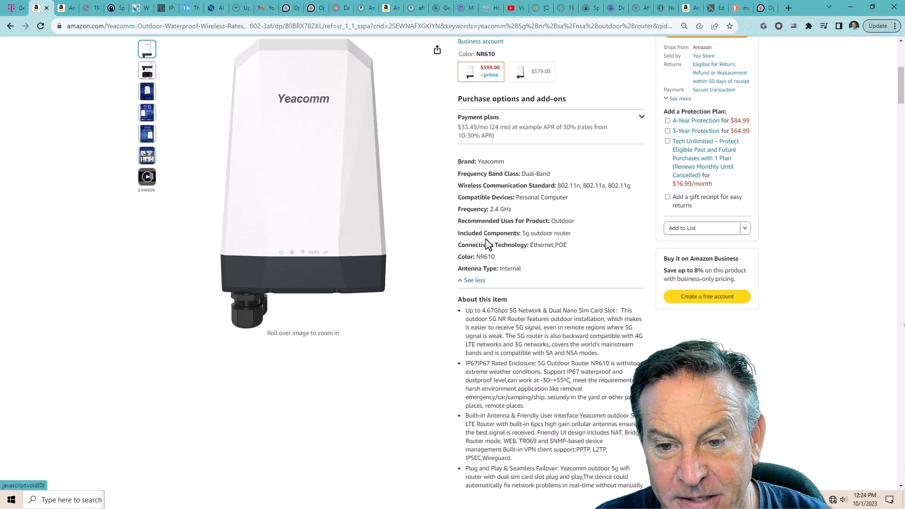
{"action": "scroll", "coordinate": [568, 259], "scroll_direction": "down", "scroll_amount": 1}
{"action": "scroll", "coordinate": [570, 259], "scroll_direction": "down", "scroll_amount": 1}
{"action": "scroll", "coordinate": [571, 259], "scroll_direction": "down", "scroll_amount": 2}
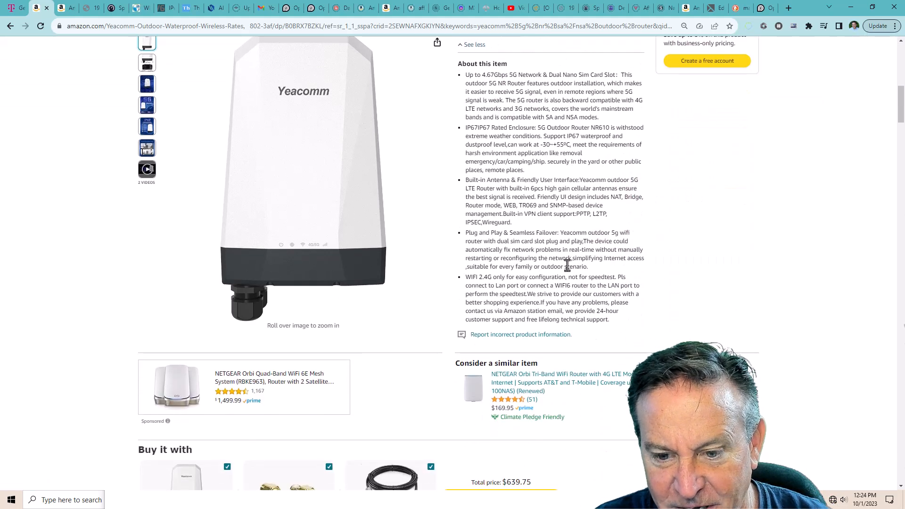
{"action": "scroll", "coordinate": [570, 259], "scroll_direction": "down", "scroll_amount": 1}
{"action": "scroll", "coordinate": [543, 287], "scroll_direction": "down", "scroll_amount": 1}
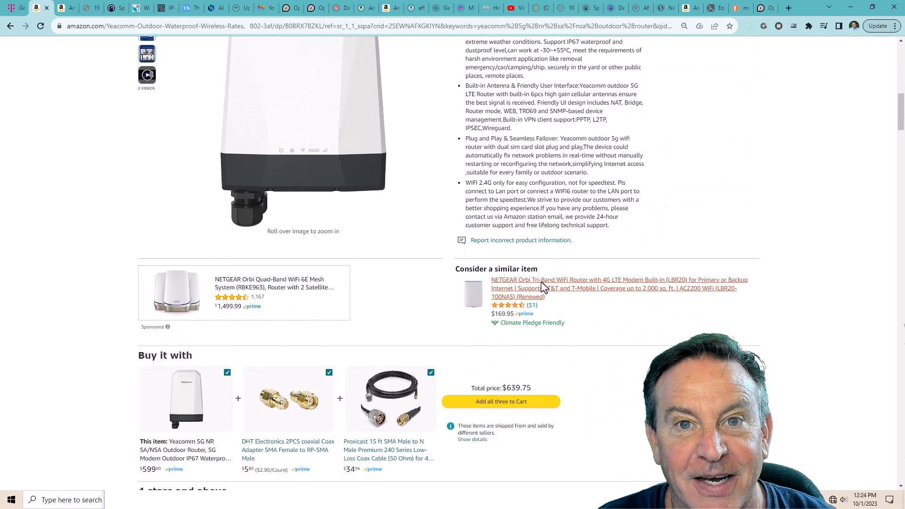
{"action": "scroll", "coordinate": [543, 288], "scroll_direction": "down", "scroll_amount": 1}
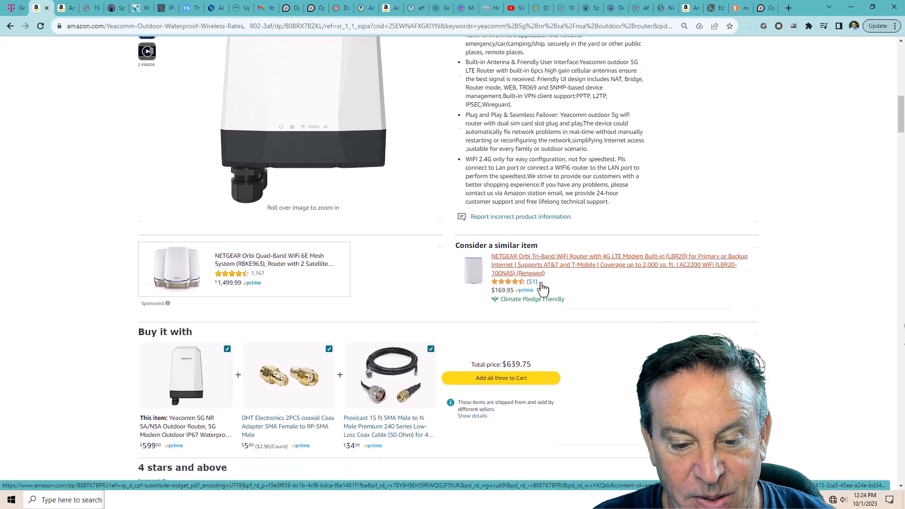
{"action": "scroll", "coordinate": [543, 287], "scroll_direction": "down", "scroll_amount": 4}
{"action": "scroll", "coordinate": [544, 287], "scroll_direction": "down", "scroll_amount": 2}
{"action": "scroll", "coordinate": [543, 289], "scroll_direction": "down", "scroll_amount": 1}
{"action": "scroll", "coordinate": [544, 289], "scroll_direction": "down", "scroll_amount": 2}
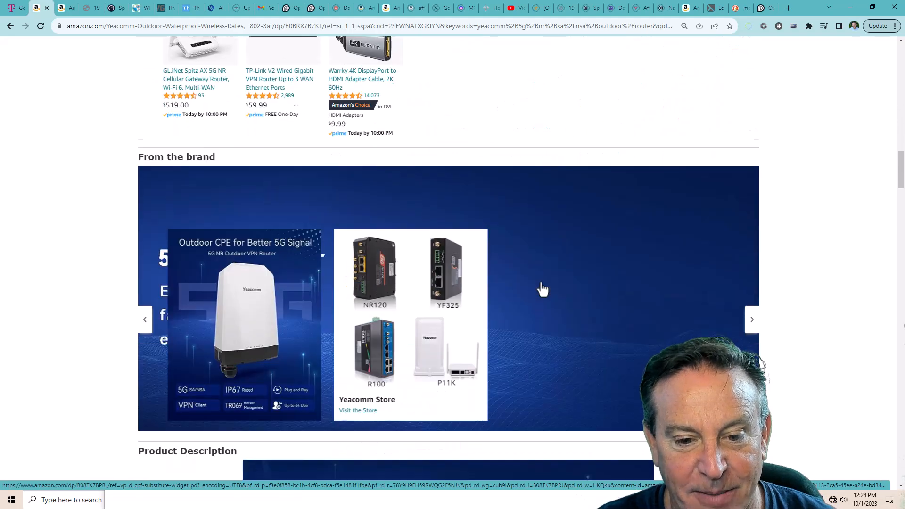
{"action": "scroll", "coordinate": [543, 289], "scroll_direction": "down", "scroll_amount": 3}
{"action": "scroll", "coordinate": [544, 287], "scroll_direction": "down", "scroll_amount": 1}
{"action": "scroll", "coordinate": [543, 286], "scroll_direction": "down", "scroll_amount": 2}
{"action": "scroll", "coordinate": [542, 286], "scroll_direction": "down", "scroll_amount": 5}
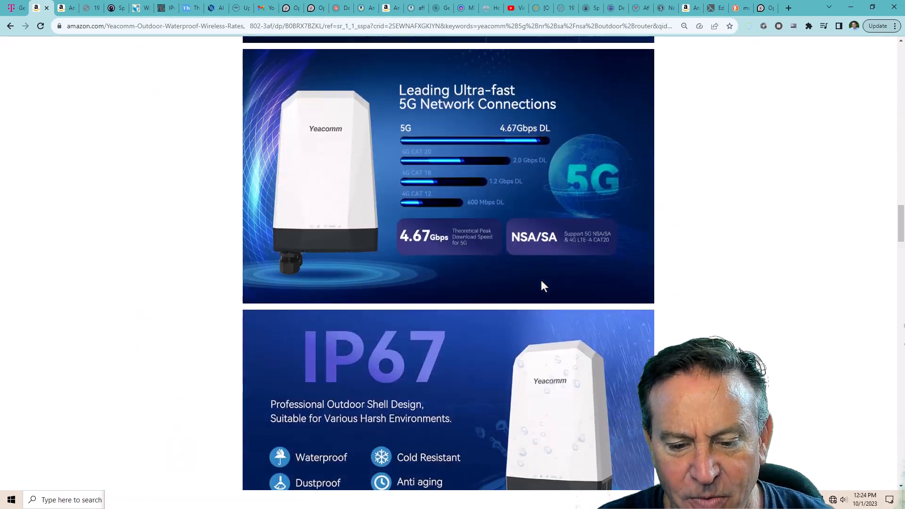
{"action": "scroll", "coordinate": [542, 286], "scroll_direction": "down", "scroll_amount": 5}
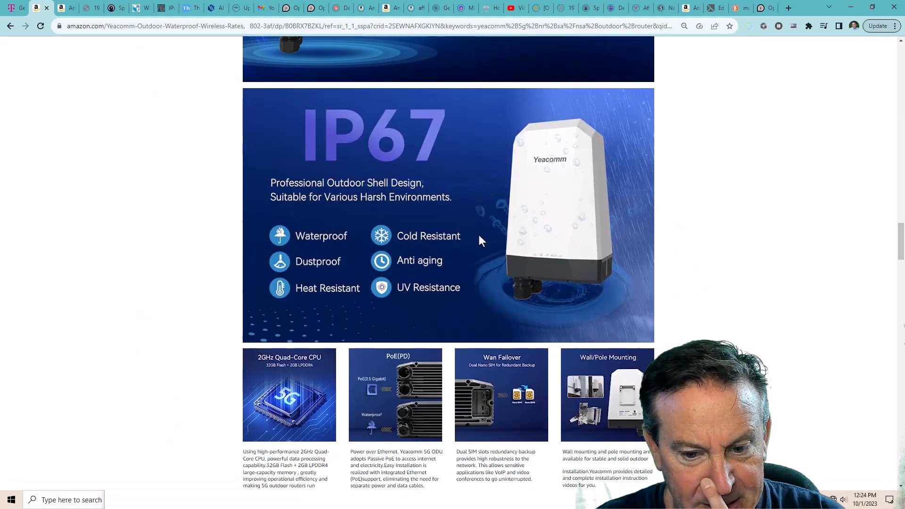
{"action": "scroll", "coordinate": [479, 237], "scroll_direction": "down", "scroll_amount": 3}
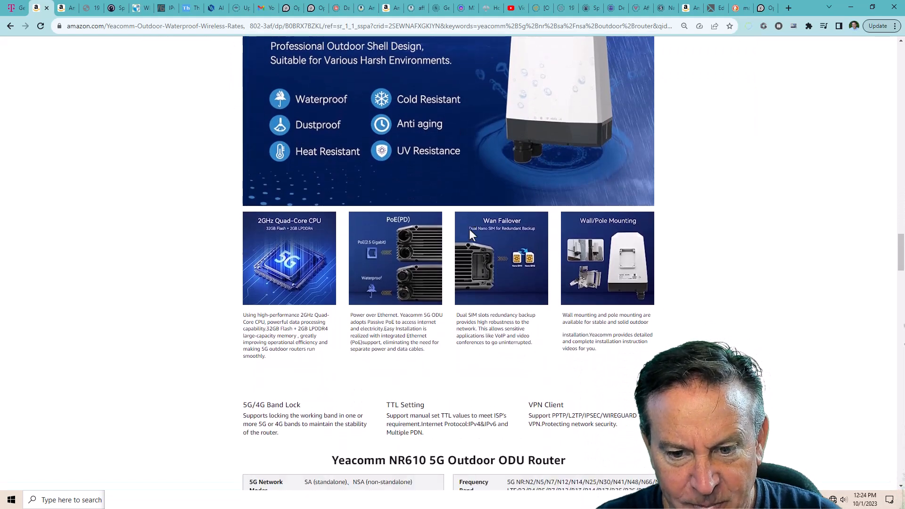
{"action": "scroll", "coordinate": [470, 229], "scroll_direction": "down", "scroll_amount": 3}
{"action": "scroll", "coordinate": [470, 231], "scroll_direction": "down", "scroll_amount": 1}
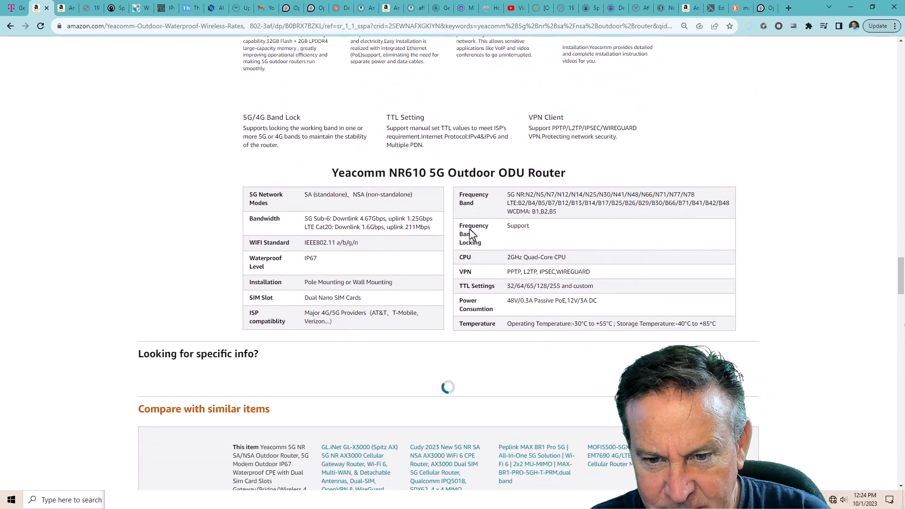
Circle the -30°C to +55°C operating temperature row in red
{"action": "left_click_drag", "start_coordinate": [560, 307], "coordinate": [606, 346]}
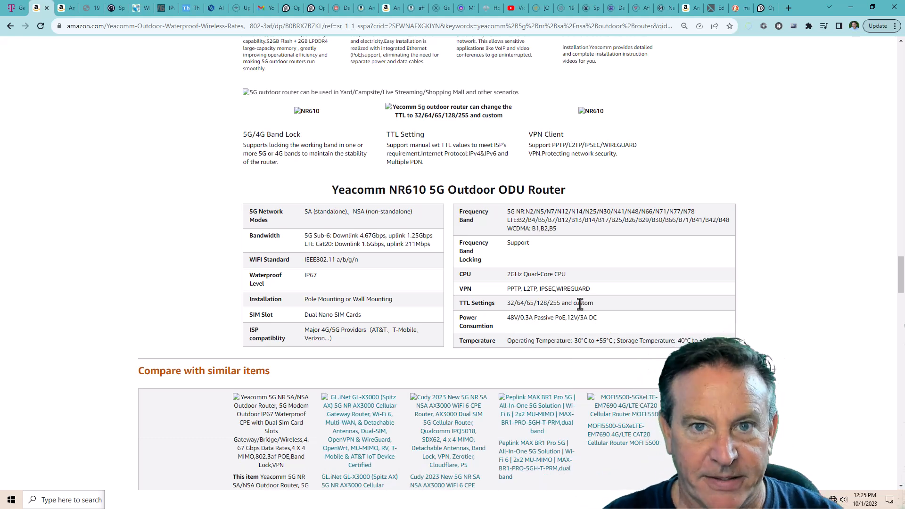
{"action": "scroll", "coordinate": [580, 303], "scroll_direction": "down", "scroll_amount": 1}
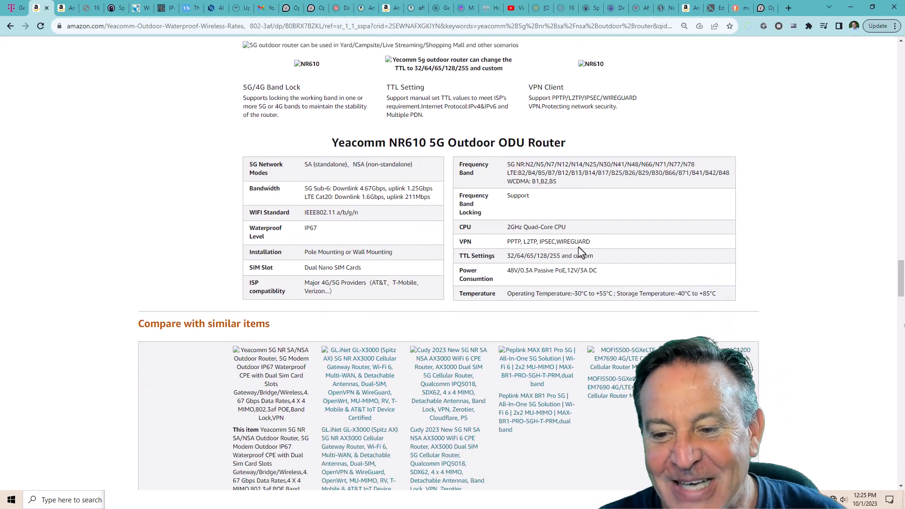